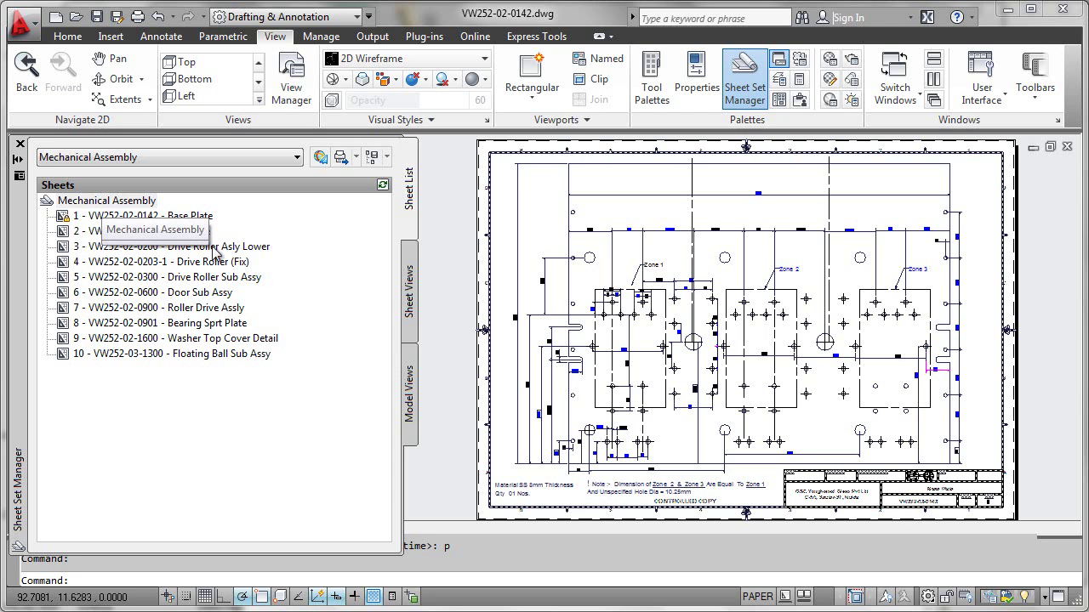
Show the Mechanical Assembly sheet set's context menu and its Publish submenu.
{"action": "right_click", "coordinate": [102, 205]}
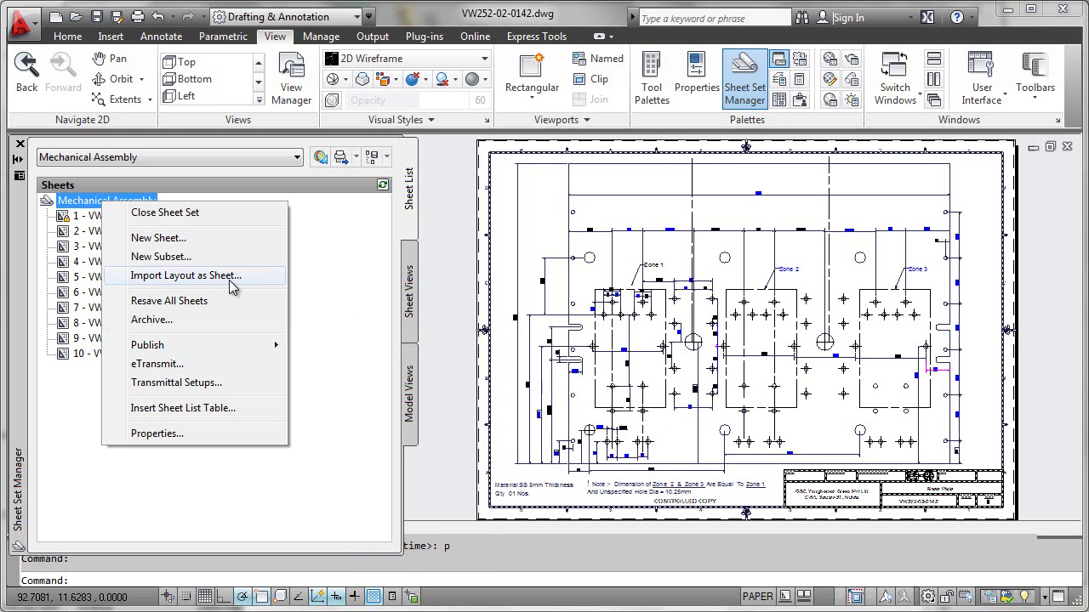
{"action": "mouse_move", "coordinate": [148, 344]}
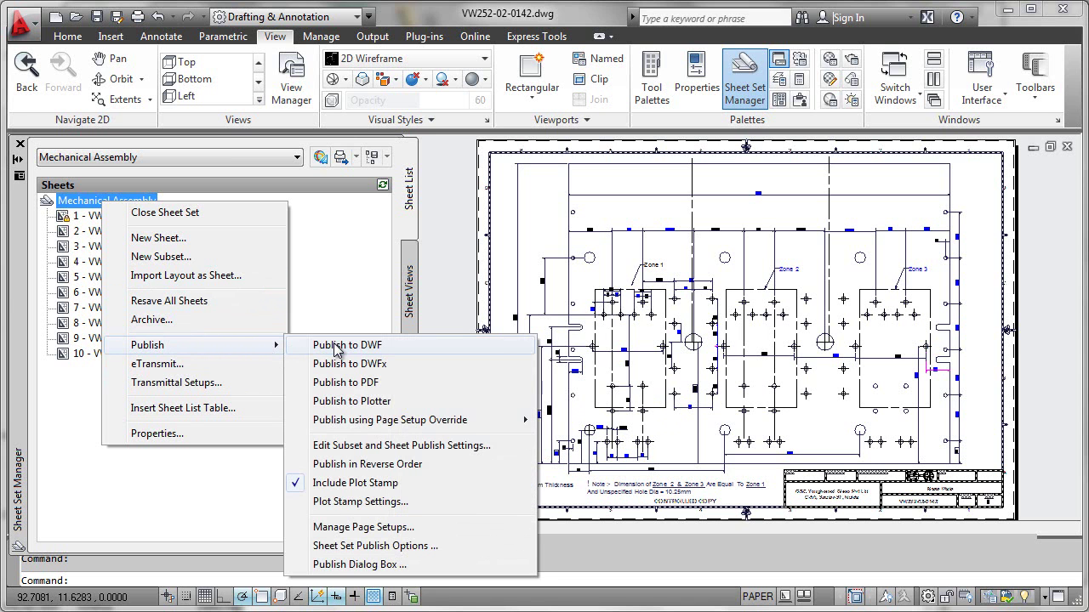
Publish the whole Mechanical Assembly sheet set to DWF.
{"action": "left_click", "coordinate": [338, 349]}
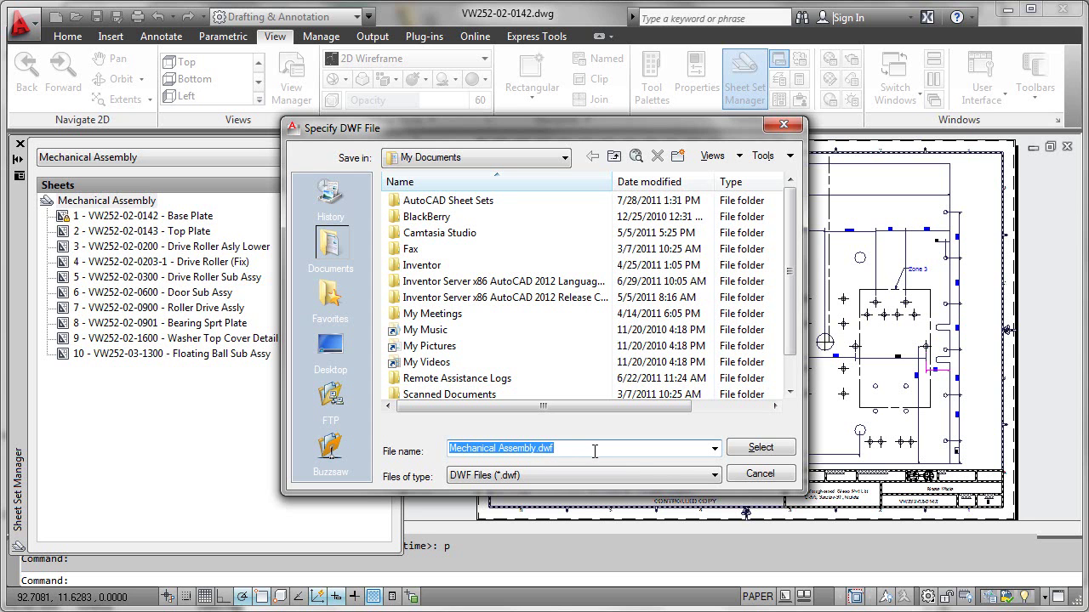
Save the output as Mechanical Assembly.dwf and dismiss the background publishing notice.
{"action": "left_click", "coordinate": [769, 455]}
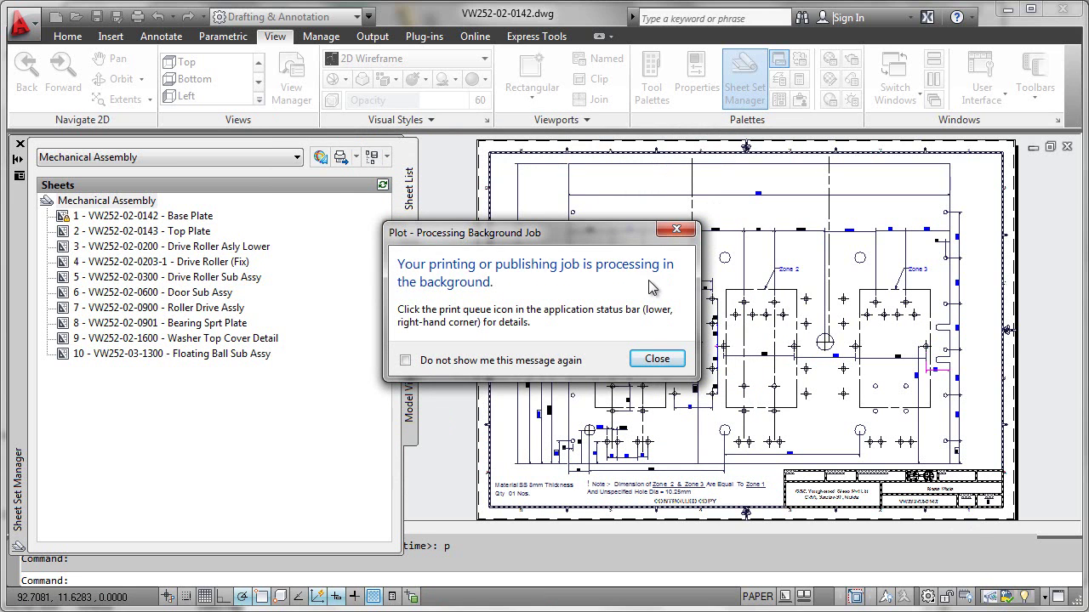
{"action": "left_click", "coordinate": [656, 361]}
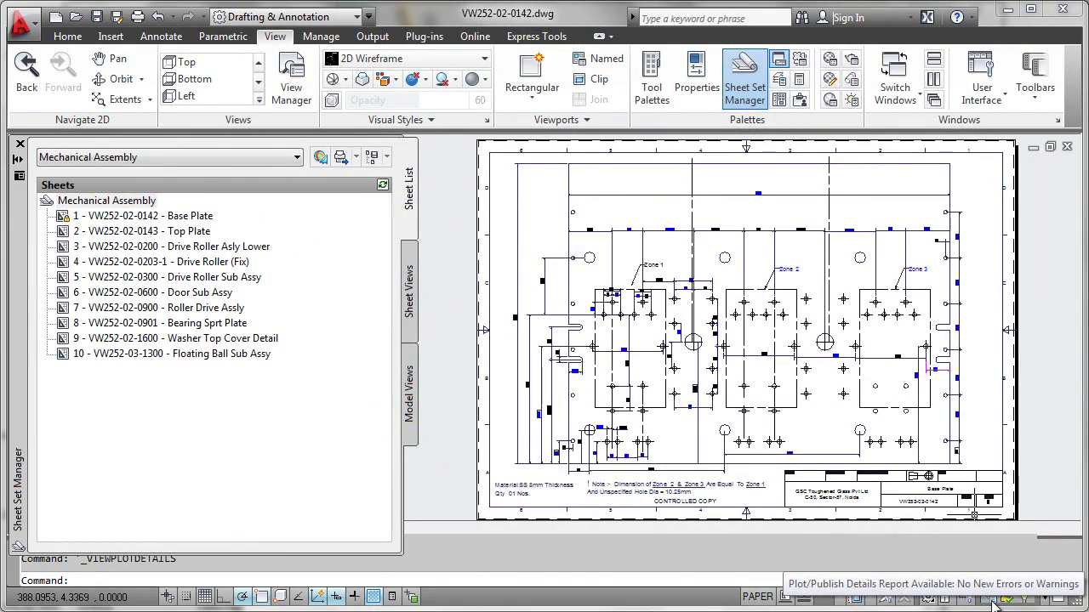
Check the Plot and Publish Details report for all ten plotted sheets.
{"action": "left_click", "coordinate": [994, 601]}
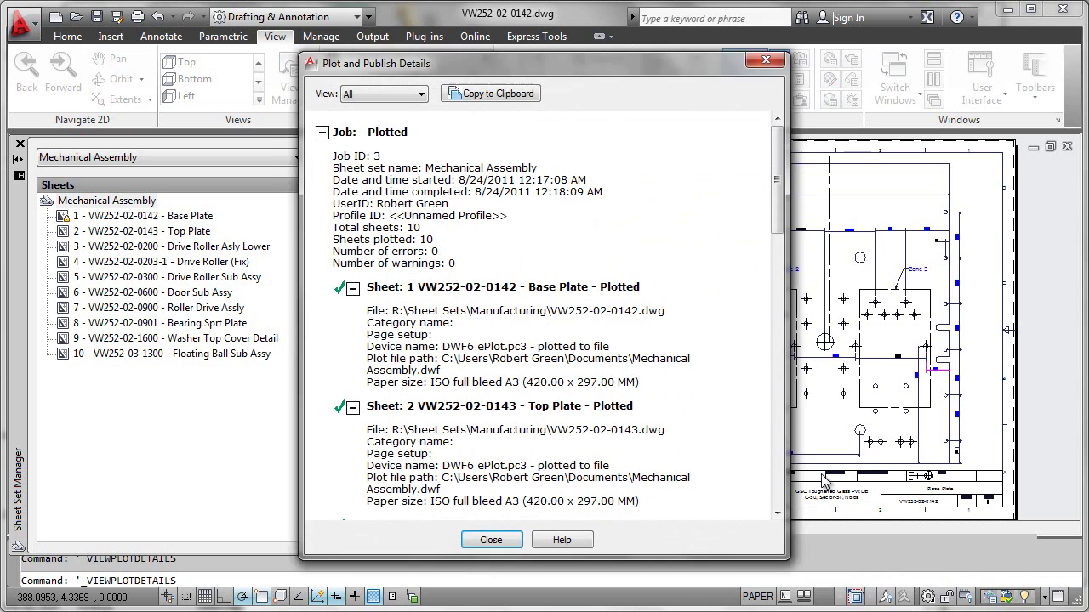
{"action": "mouse_move", "coordinate": [778, 217]}
{"action": "left_mouse_down"}
{"action": "mouse_move", "coordinate": [778, 329]}
{"action": "mouse_move", "coordinate": [777, 310]}
{"action": "left_mouse_up"}
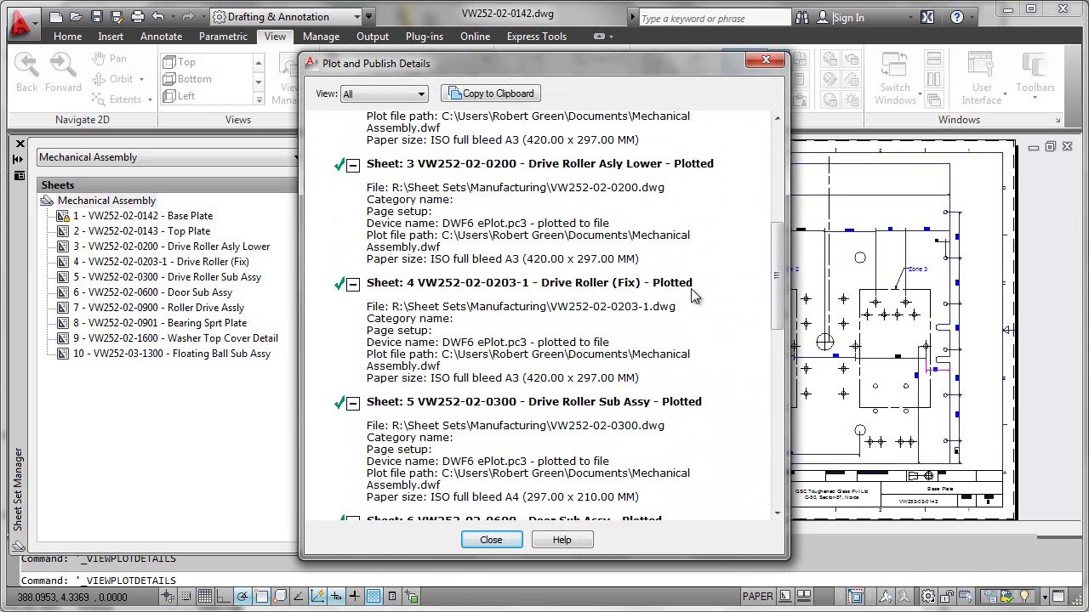
{"action": "left_click_drag", "start_coordinate": [777, 288], "coordinate": [777, 304]}
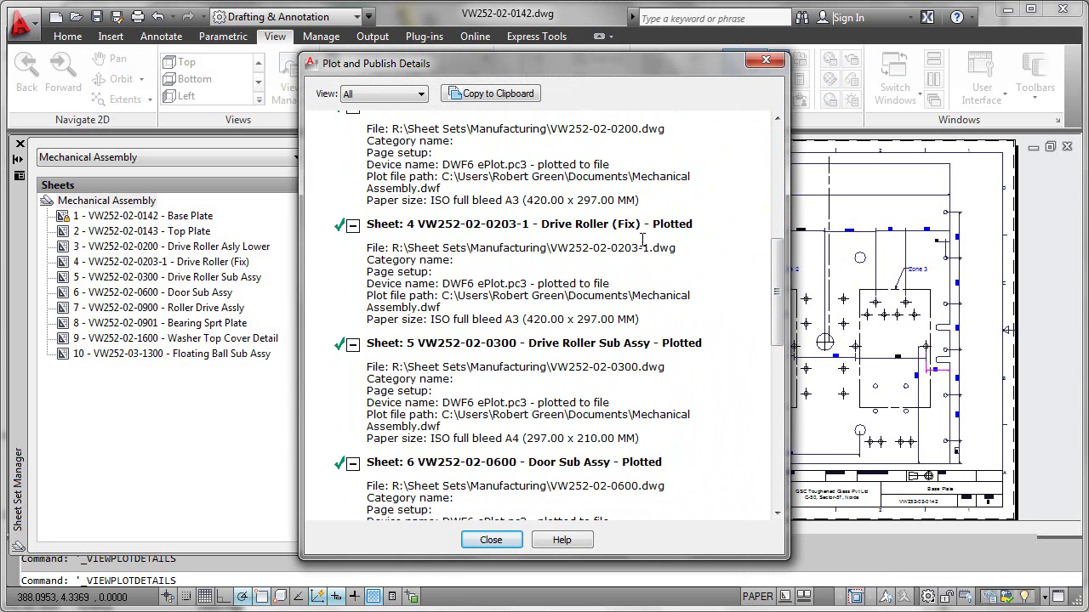
{"action": "left_click_drag", "start_coordinate": [777, 294], "coordinate": [766, 470]}
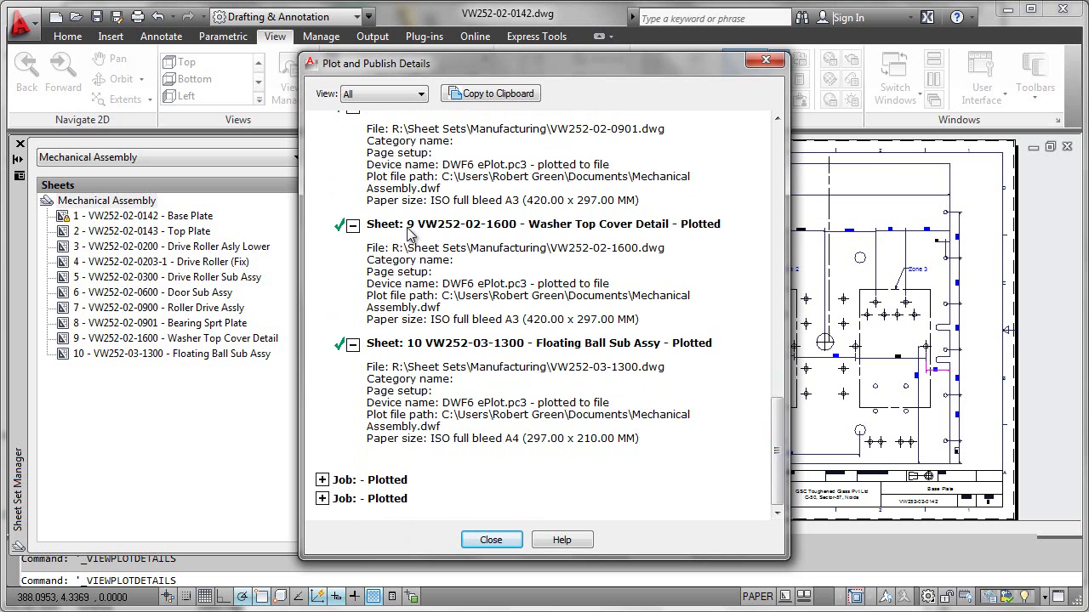
{"action": "left_click_drag", "start_coordinate": [776, 421], "coordinate": [784, 136]}
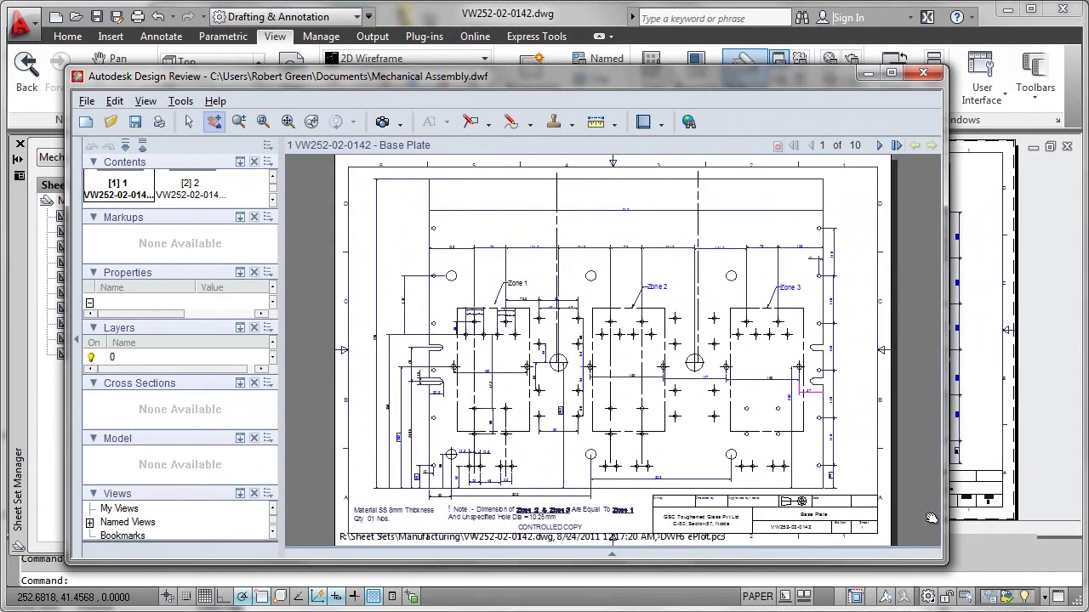
Page from Base Plate to sheet 5, Drive Roller Sub Assy, then close Design Review.
{"action": "left_click", "coordinate": [879, 145]}
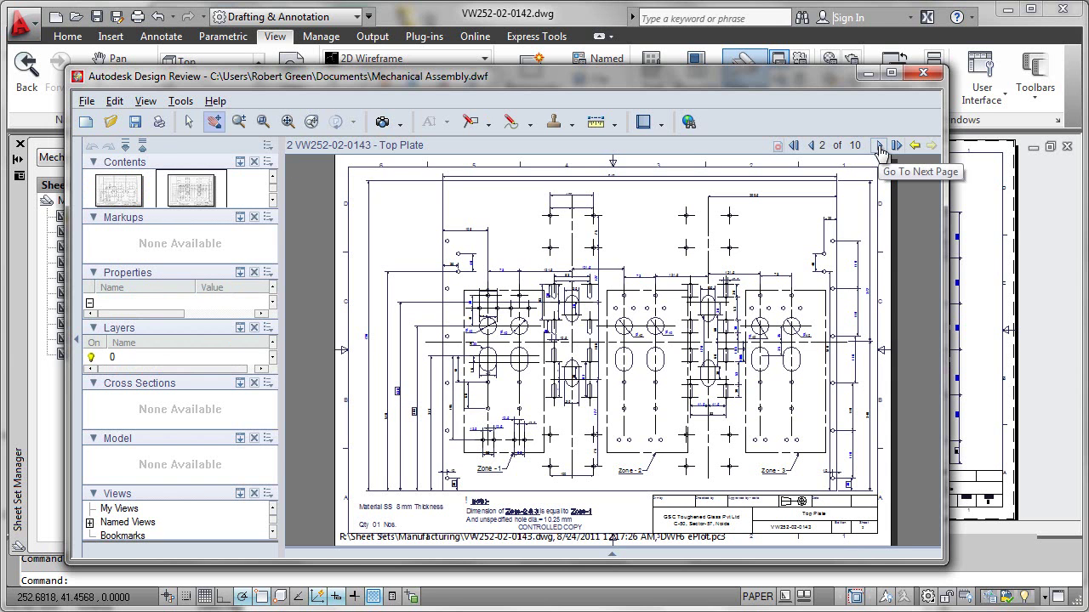
{"action": "left_click", "coordinate": [880, 145]}
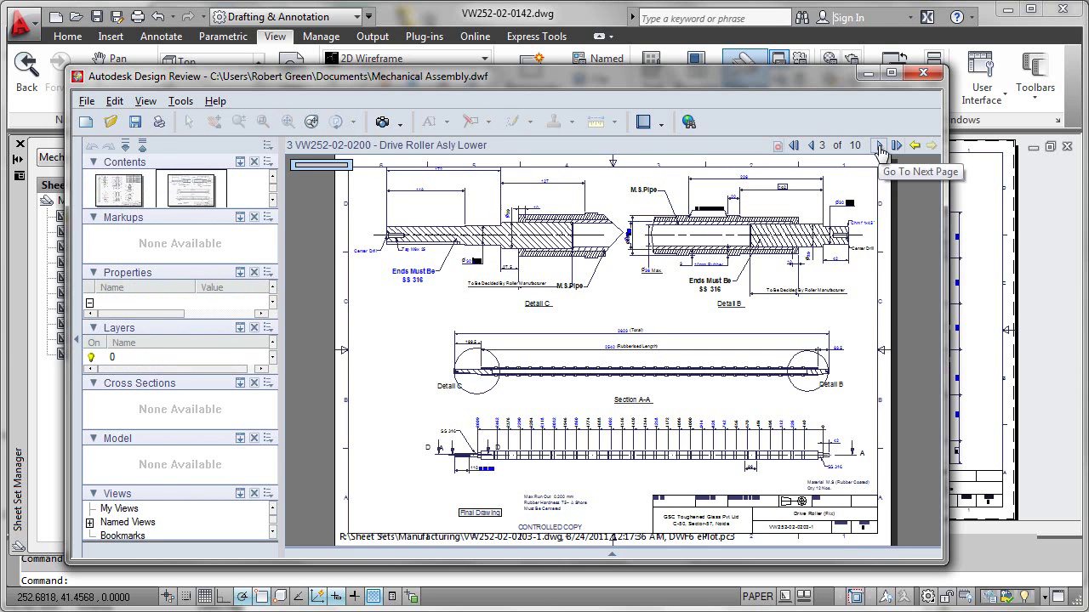
{"action": "left_click", "coordinate": [879, 146]}
{"action": "left_click", "coordinate": [880, 146]}
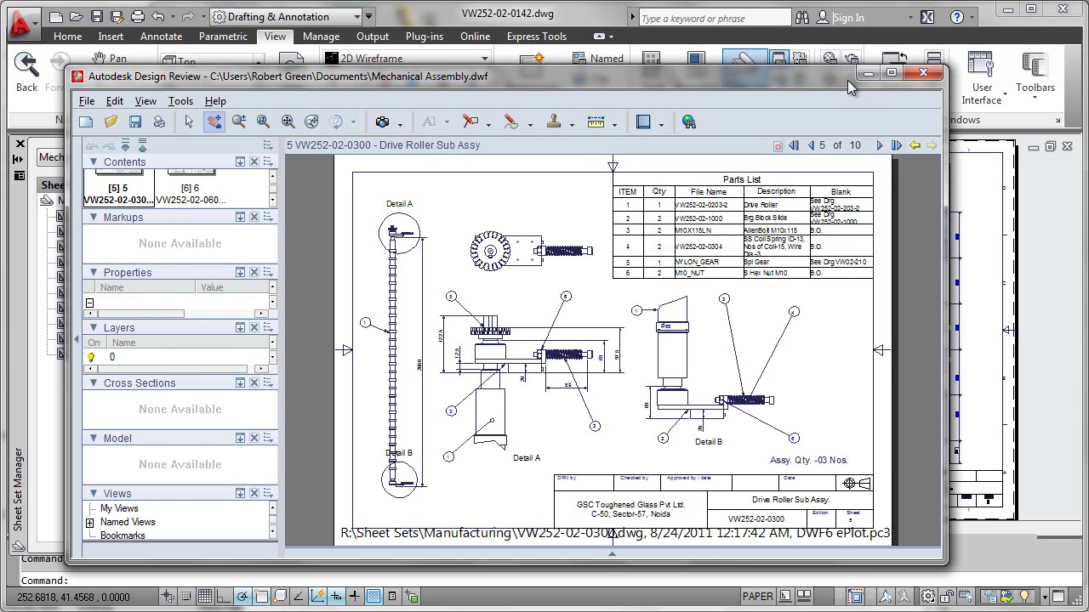
{"action": "left_click", "coordinate": [921, 74]}
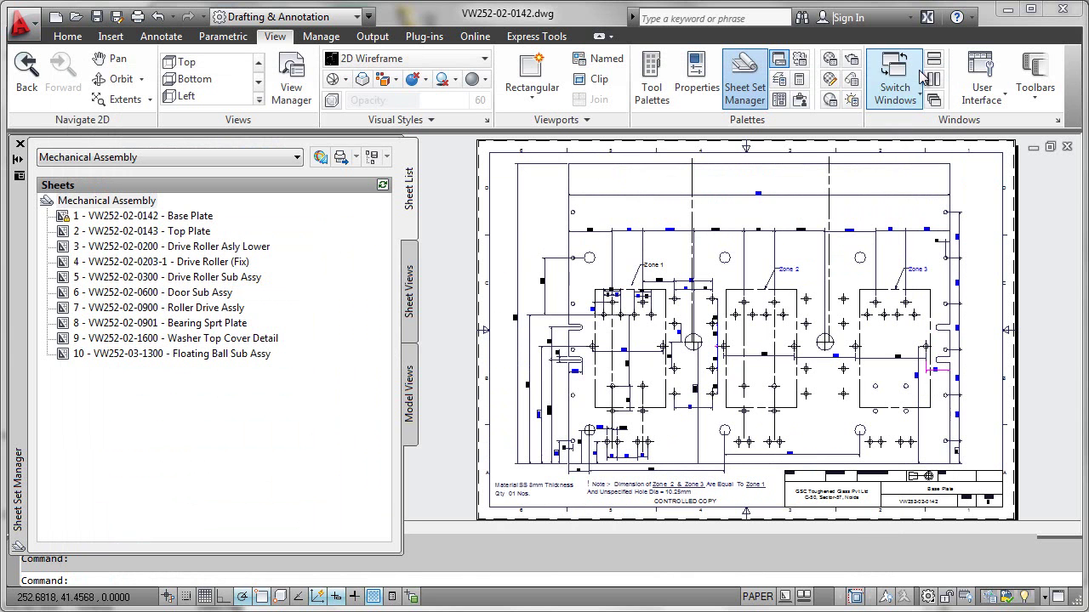
Reopen the Mechanical Assembly sheet set's context menu in the Sheet Set Manager.
{"action": "right_click", "coordinate": [121, 207]}
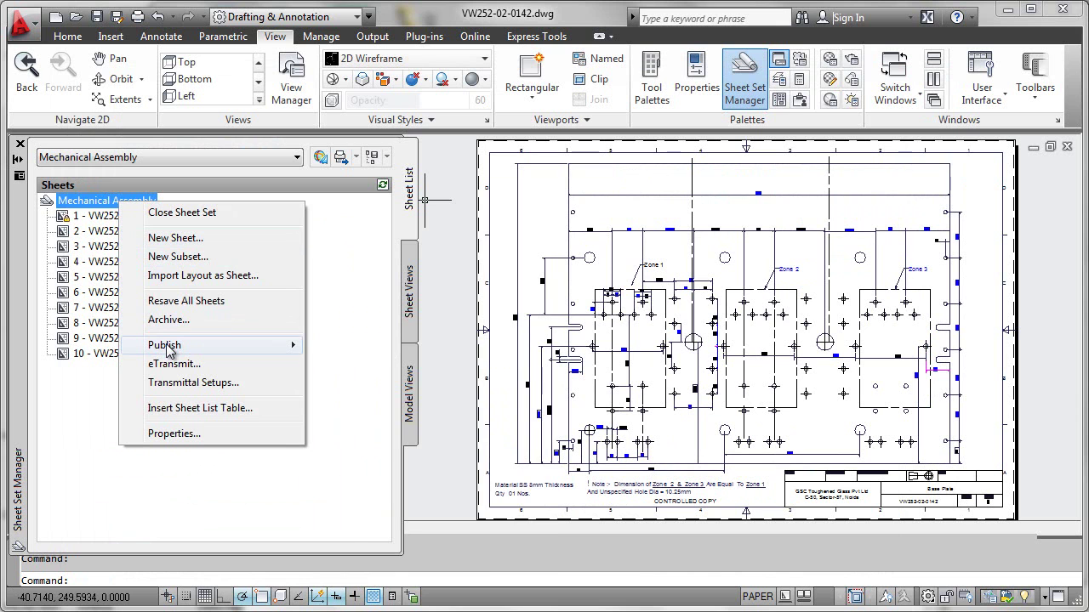